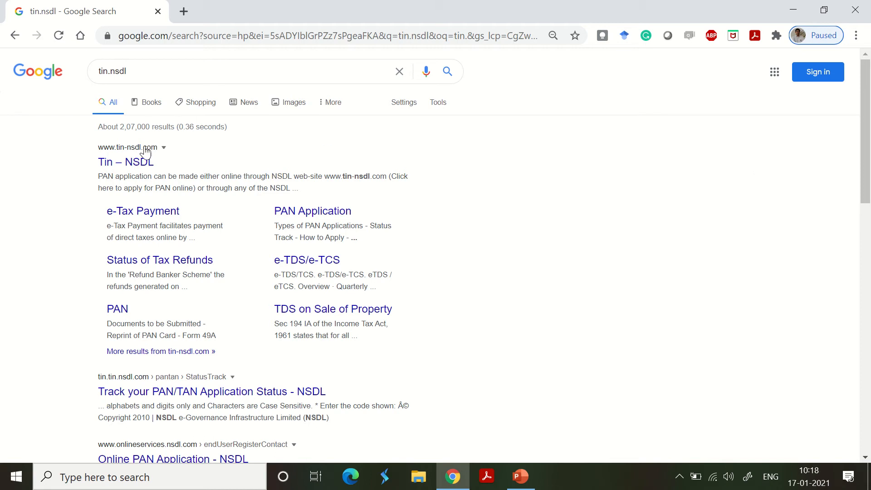
# - Open the Tin – NSDL website from the search results and dismiss its three introductory notices
pyautogui.moveTo(142, 72); pyautogui.dragTo(74, 74)
pyautogui.click(130, 168)
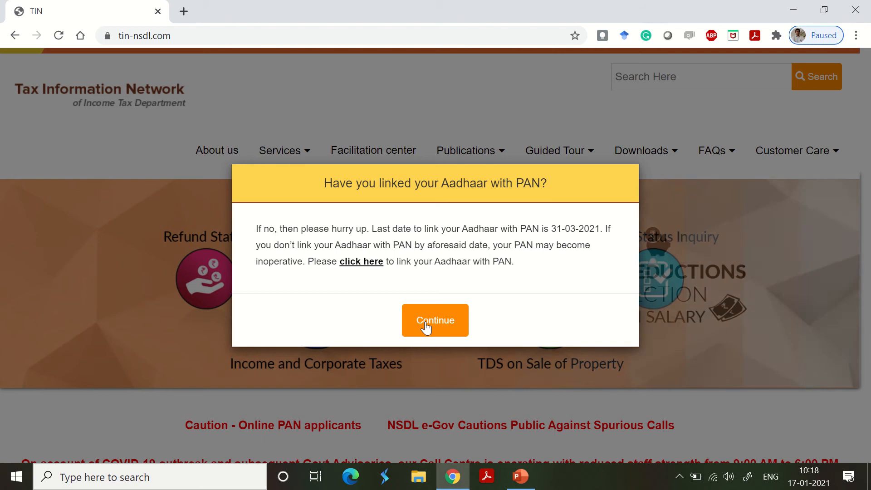
pyautogui.click(426, 323)
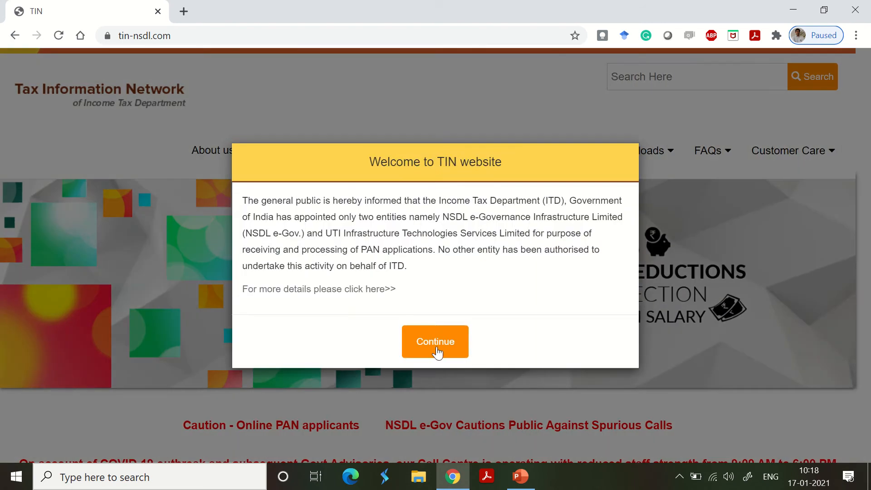
pyautogui.click(436, 347)
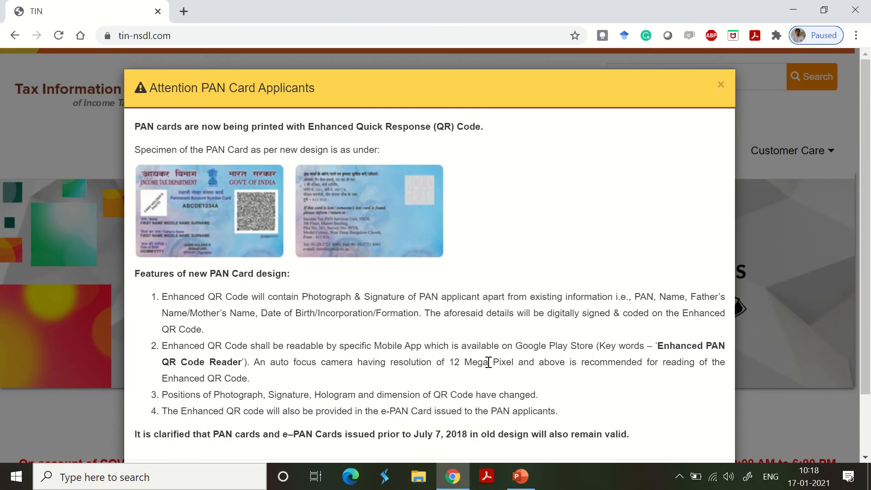
pyautogui.scroll(-2, 645, 295)
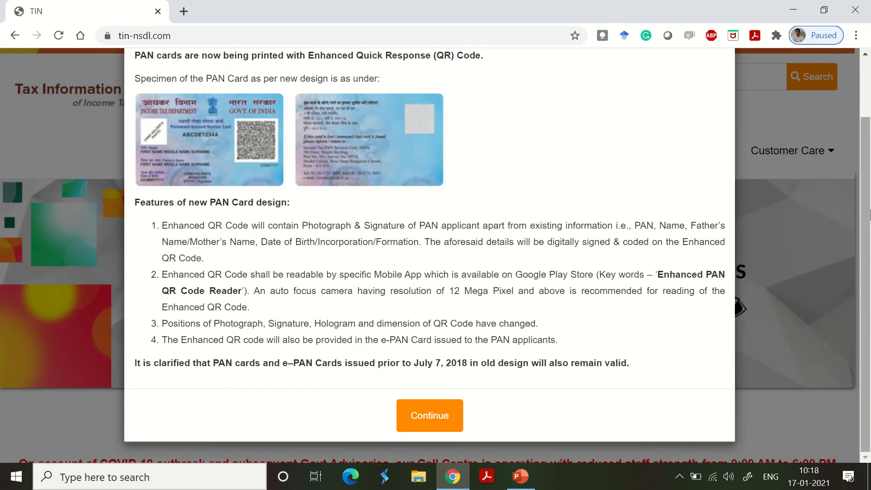
pyautogui.click(432, 414)
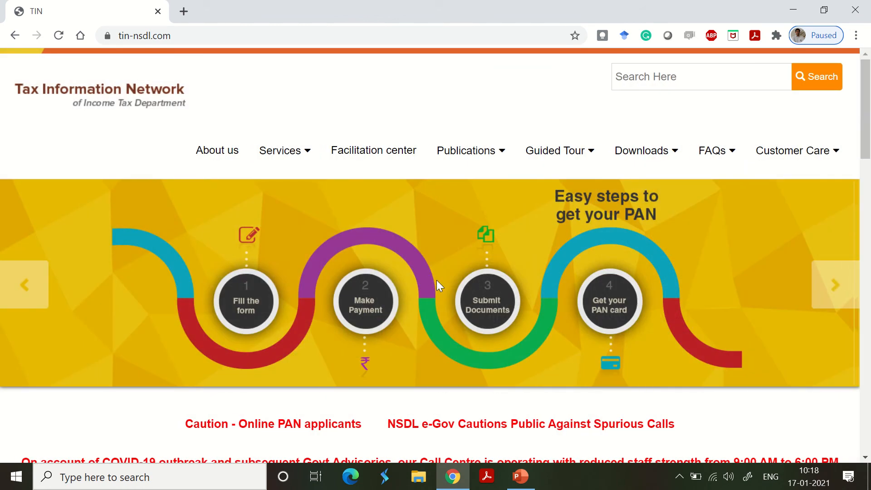
# - Open the online tax e-payment service and proceed with CHALLAN NO./ITNS 280 under NON-TDS/TCS
pyautogui.moveTo(300, 158)
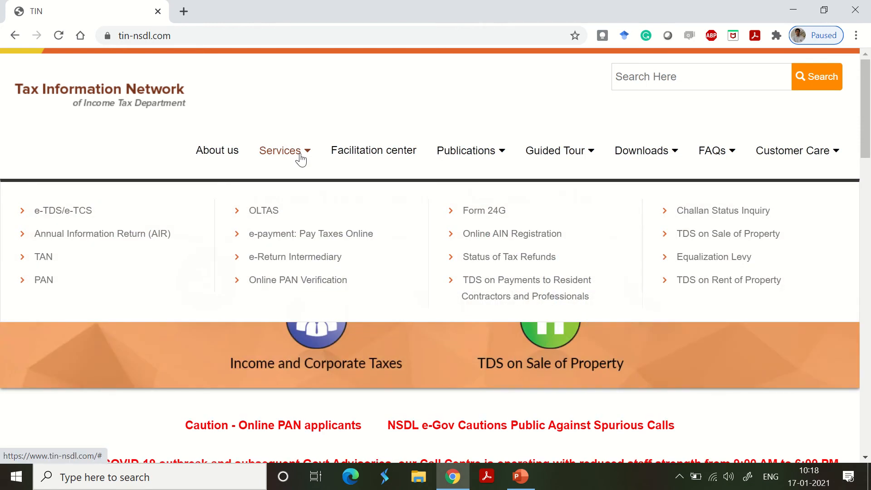
pyautogui.click(297, 233)
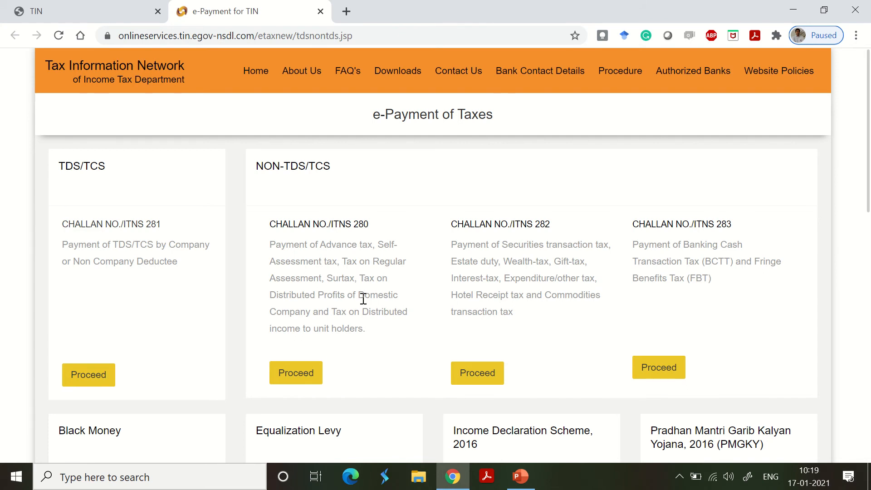
pyautogui.moveTo(269, 227); pyautogui.dragTo(369, 225)
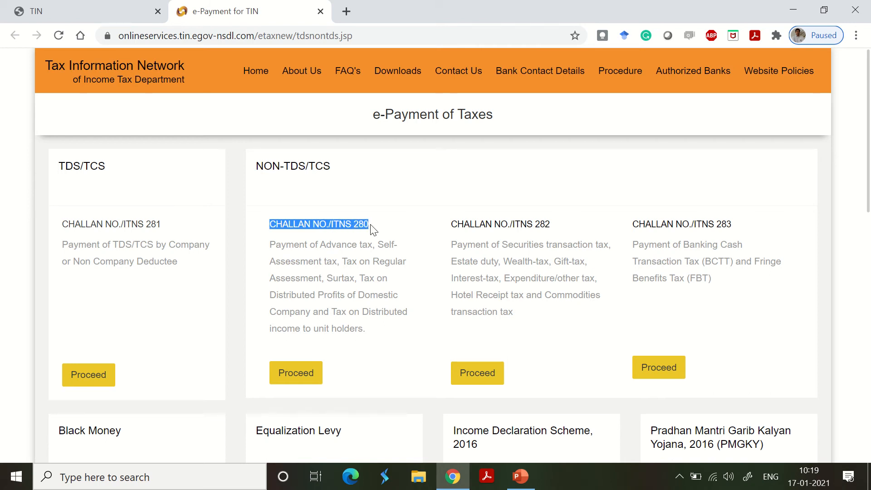
pyautogui.click(311, 373)
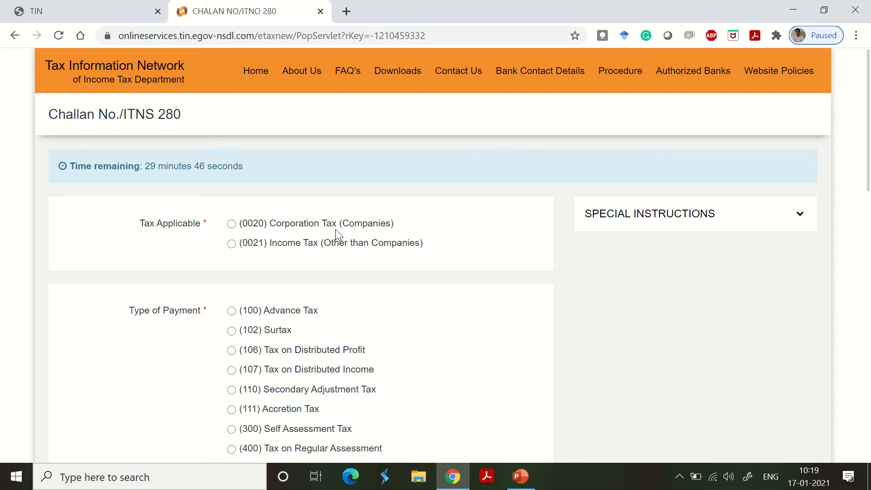
# - Set the applicable tax to (0021) Income Tax (Other than Companies) and the payment type to (100) Advance Tax
pyautogui.click(233, 244)
pyautogui.scroll(-1, 360, 333)
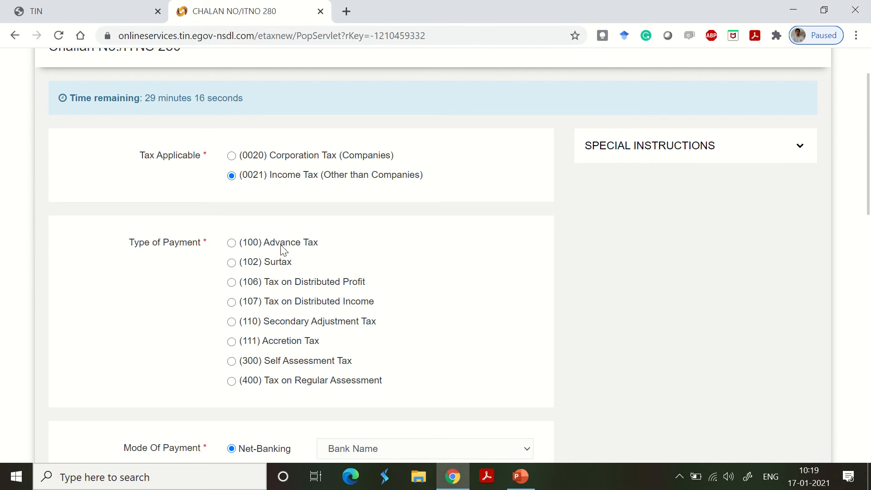
pyautogui.click(231, 242)
# - Choose ICICI Bank as the bank for the Net-Banking mode of payment
pyautogui.scroll(-3, 360, 251)
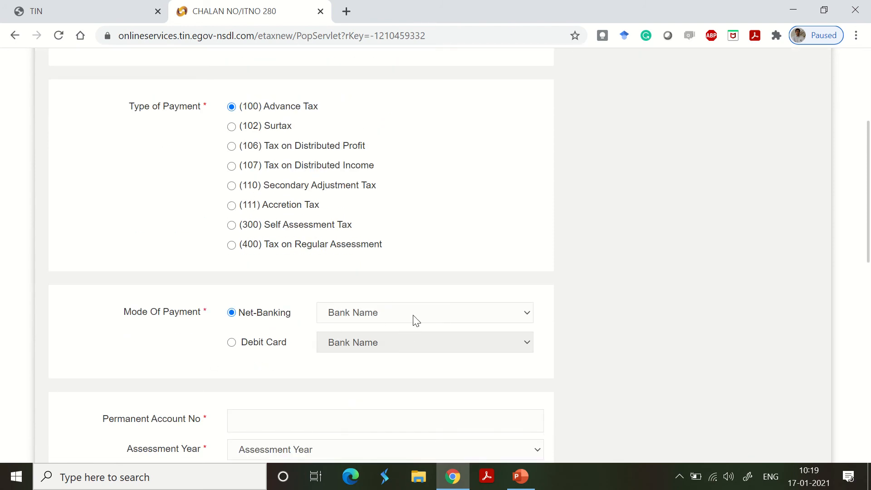
pyautogui.click(372, 313)
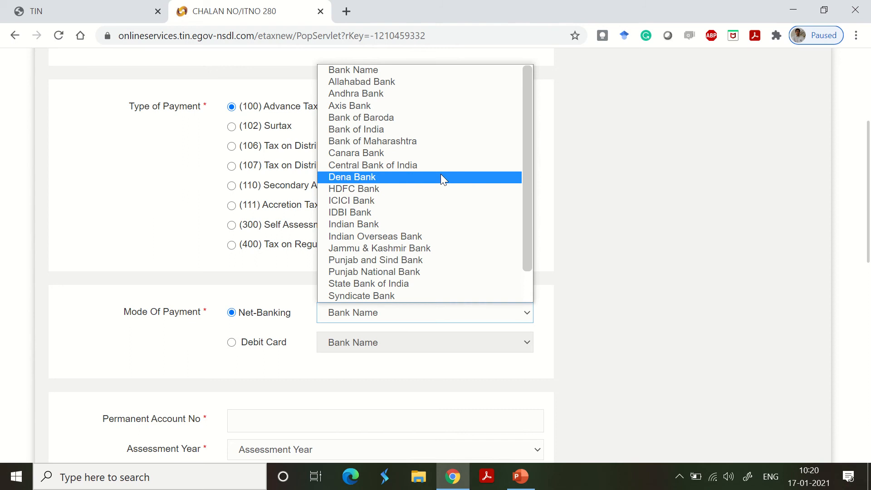
pyautogui.scroll(-1, 433, 182)
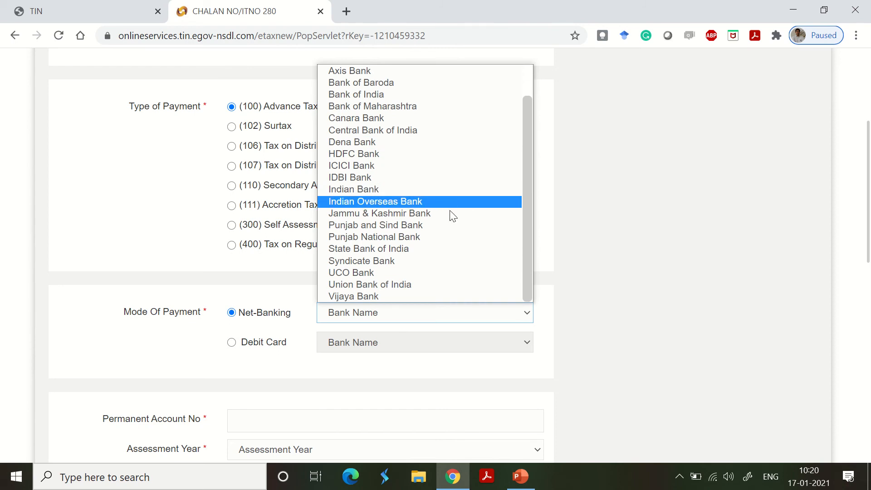
pyautogui.scroll(1, 435, 91)
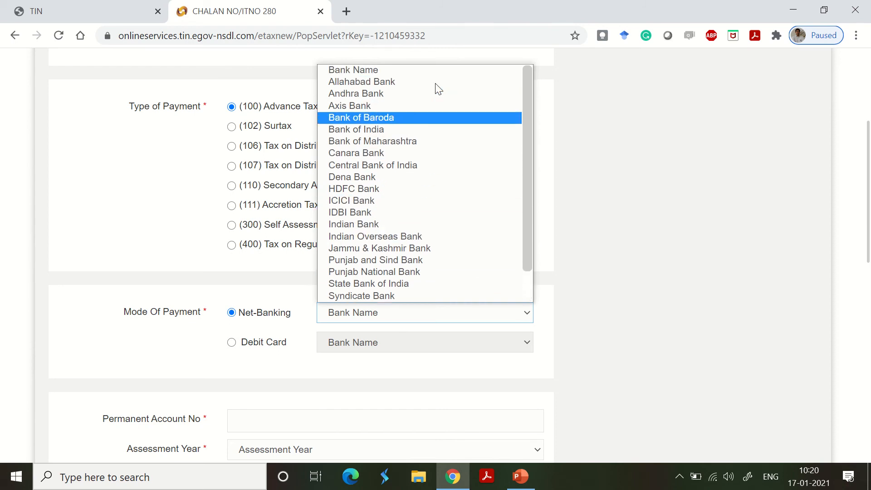
pyautogui.click(432, 203)
pyautogui.scroll(-3, 434, 209)
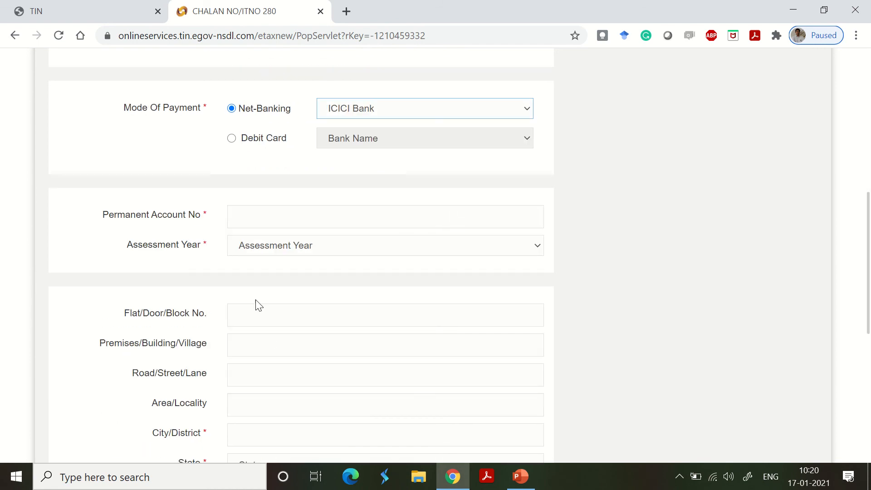
# - Switch the mode of payment to Debit Card with HDFC Bank and acknowledge the debit card notice
pyautogui.click(260, 145)
pyautogui.click(441, 143)
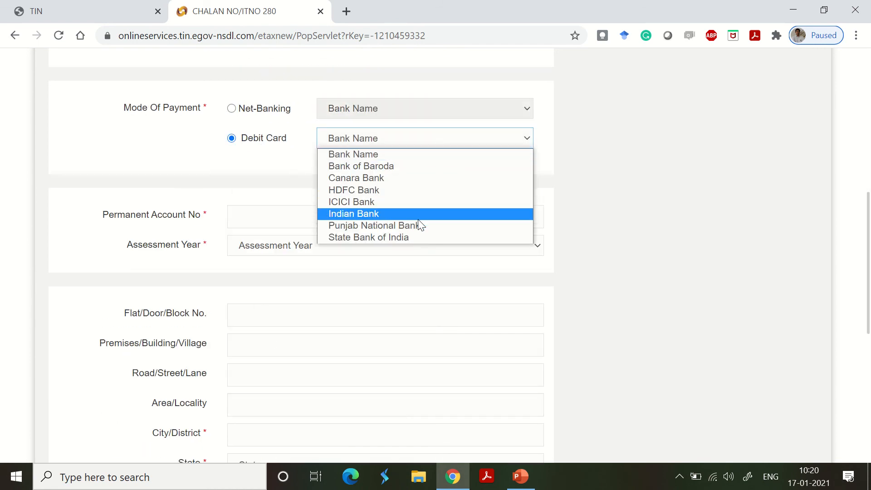
pyautogui.click(418, 189)
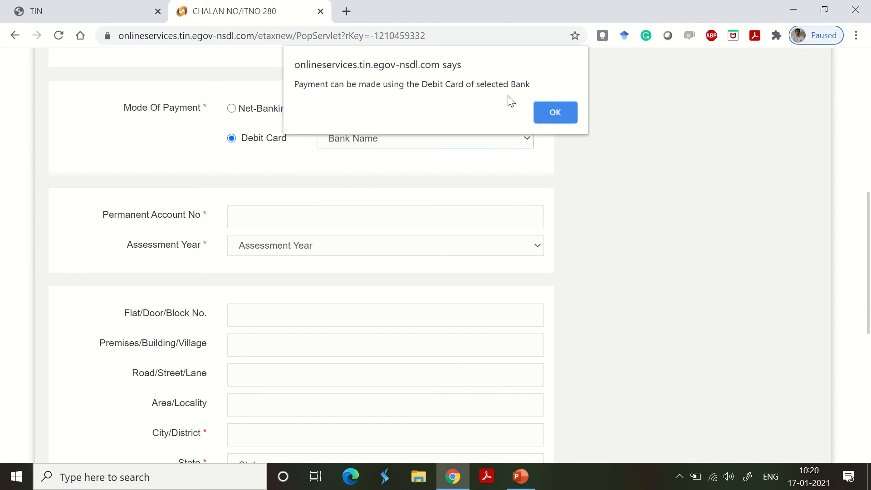
pyautogui.click(543, 110)
# - Change the debit card bank to Indian Bank and acknowledge the notice
pyautogui.click(480, 136)
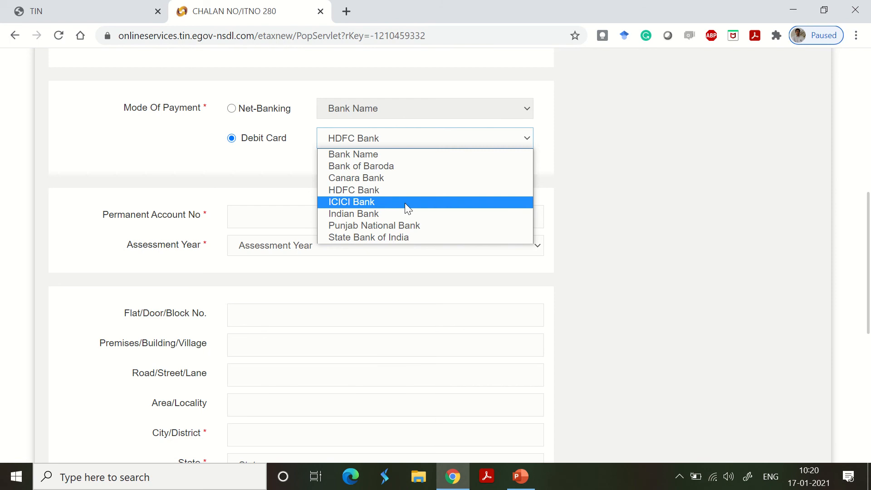
pyautogui.click(395, 213)
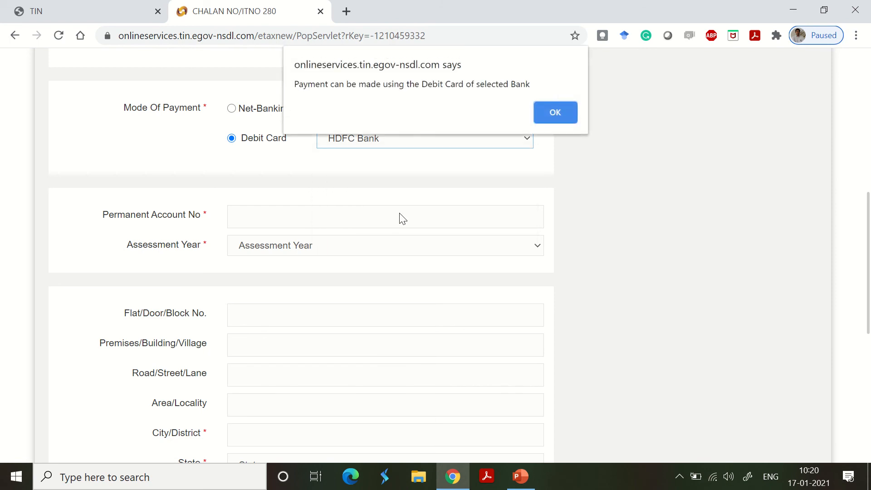
pyautogui.click(543, 121)
# - Set the assessment year to 2021-22 and enter the taxpayer's permanent account number
pyautogui.click(291, 211)
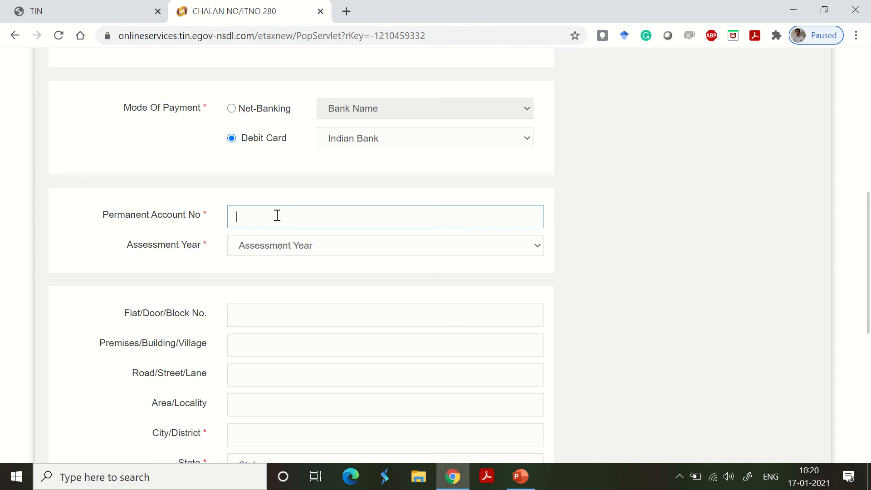
pyautogui.click(293, 251)
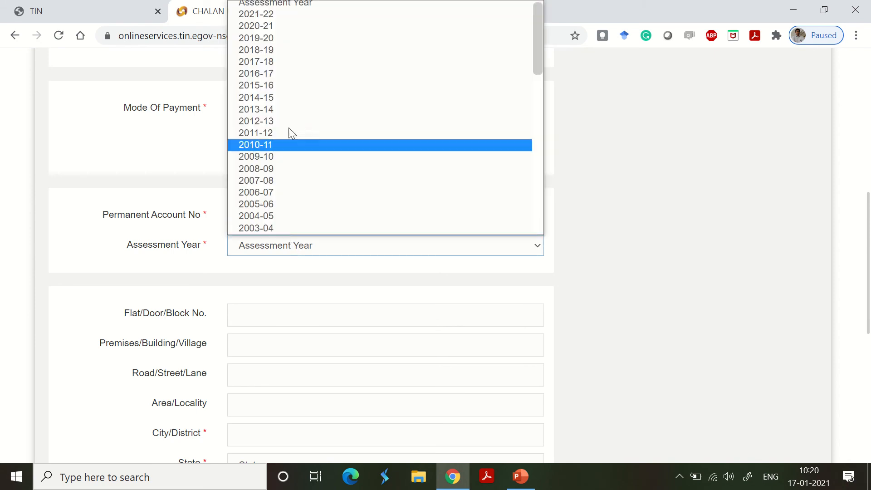
pyautogui.click(300, 17)
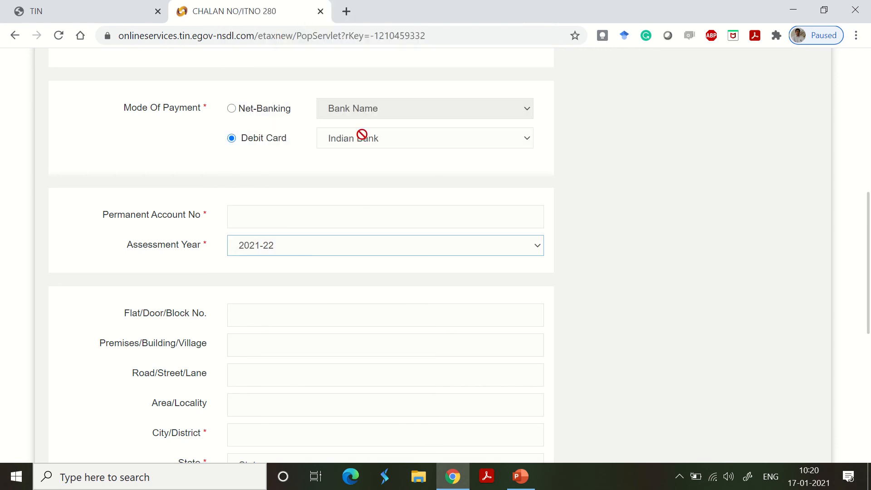
pyautogui.click(337, 217)
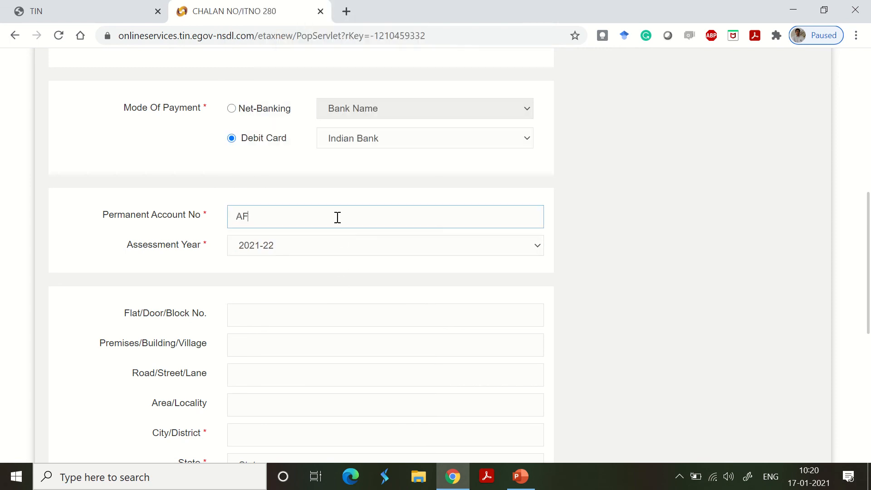
# - Enter TRICHY as the city/district in the address section without using an autofill suggestion
pyautogui.scroll(-1, 336, 222)
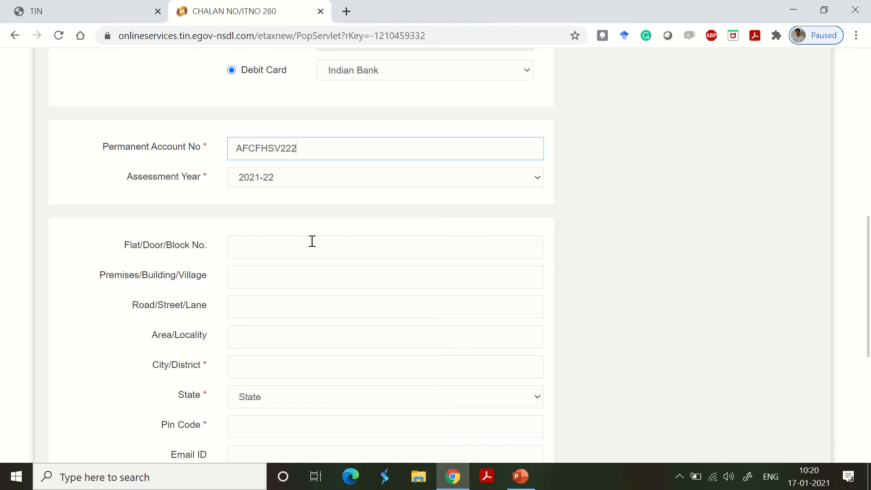
pyautogui.click(276, 369)
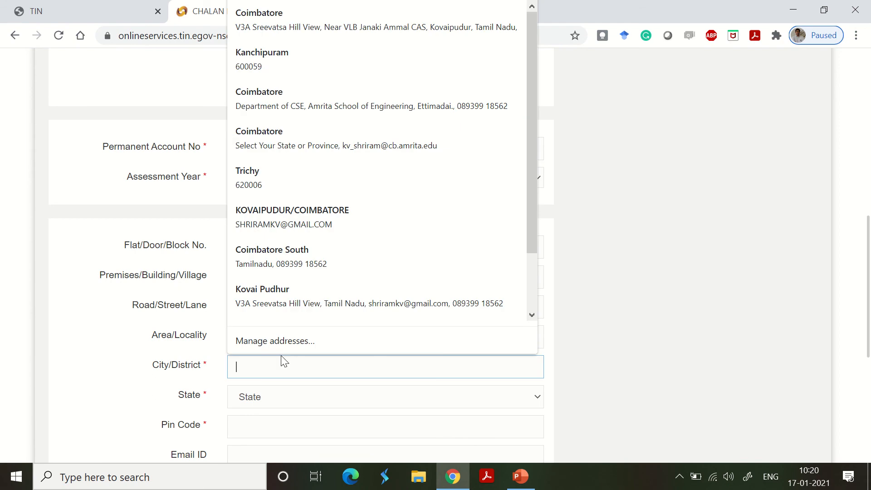
pyautogui.click(183, 291)
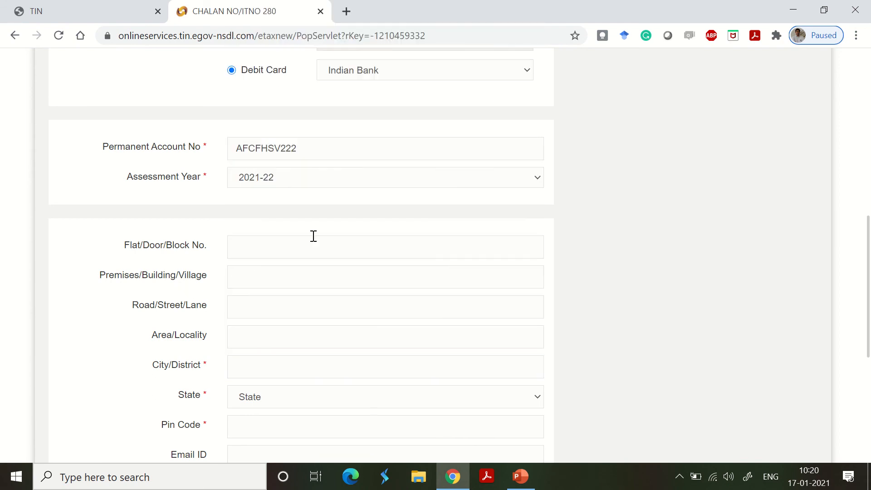
pyautogui.scroll(-1, 313, 236)
pyautogui.click(296, 295)
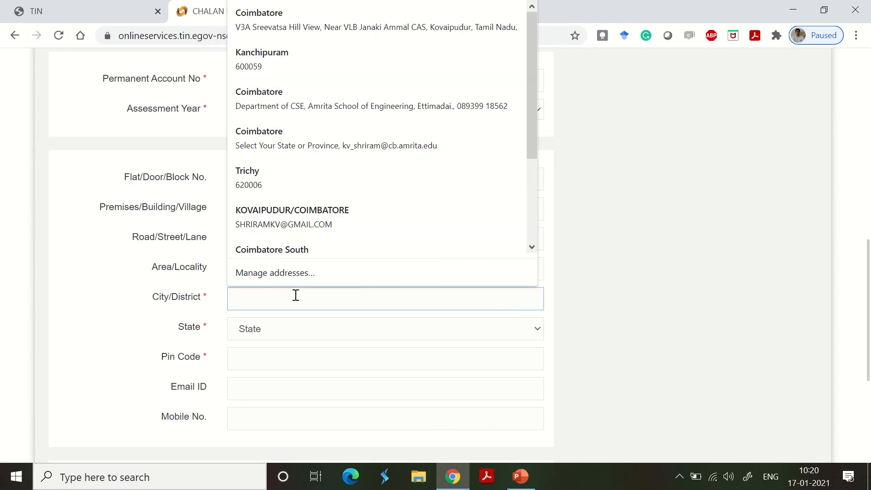
pyautogui.write('TR')
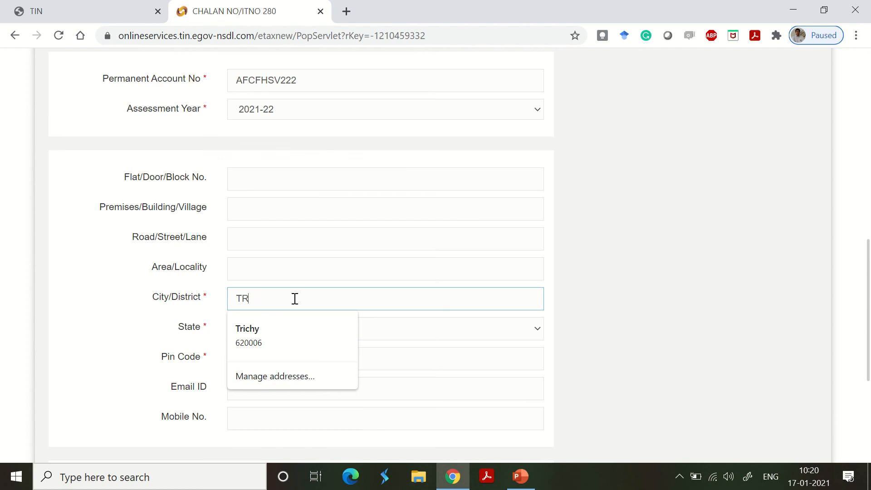
pyautogui.write('ICHY')
pyautogui.press('Tab')
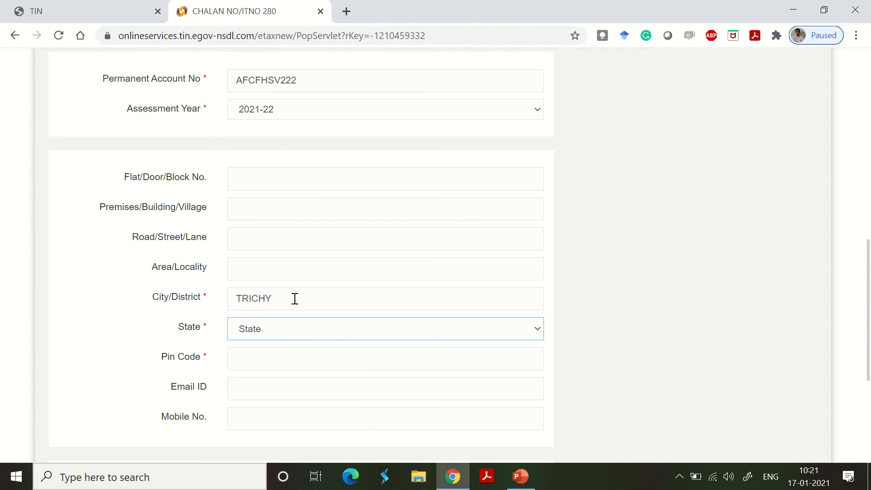
# - Set the state to TELANGANA and enter the postal pin code of the address
pyautogui.click(332, 330)
pyautogui.scroll(-5, 350, 291)
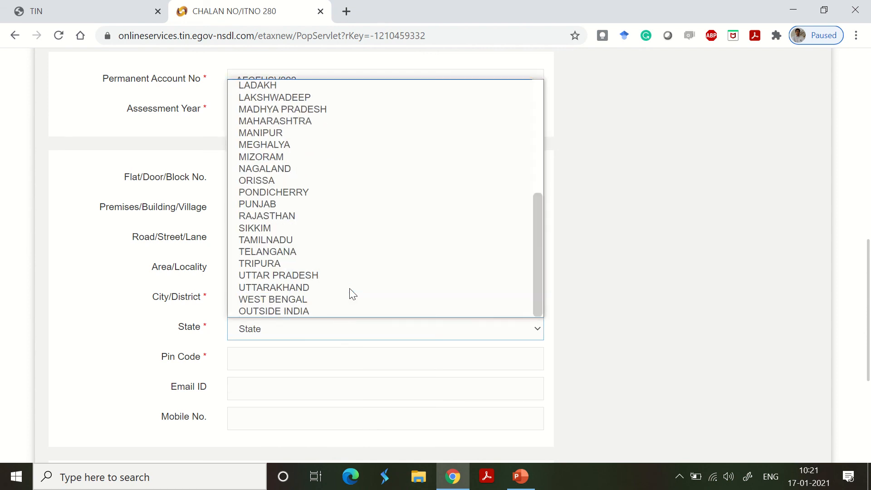
pyautogui.click(319, 251)
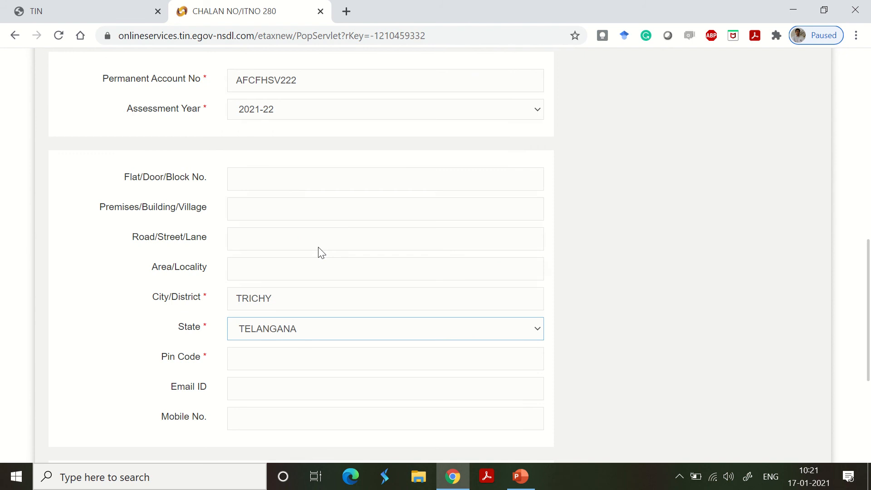
pyautogui.click(301, 366)
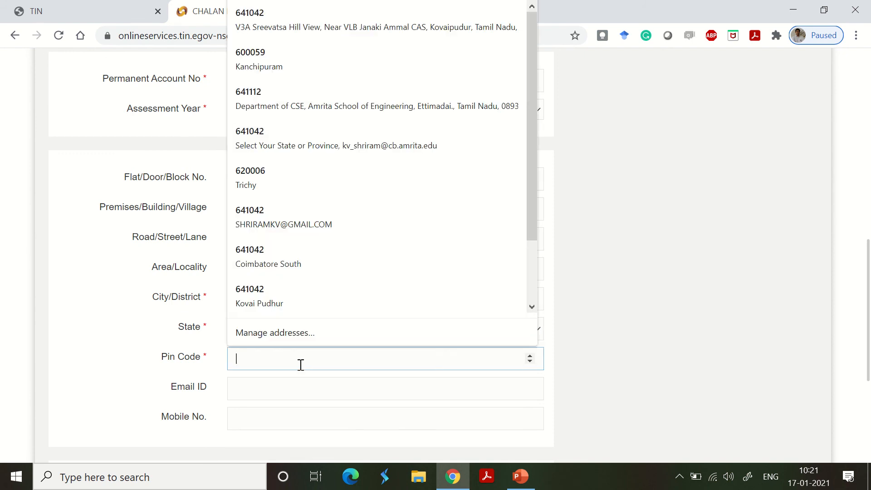
pyautogui.write('656222')
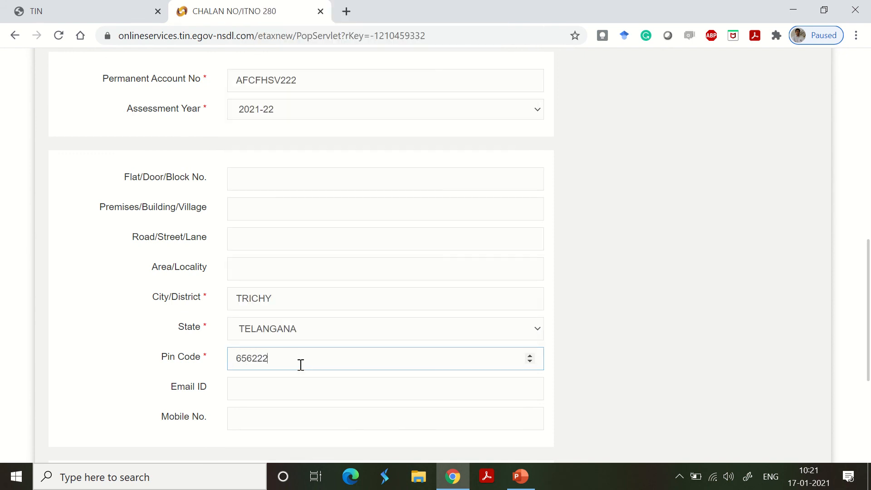
pyautogui.click(620, 261)
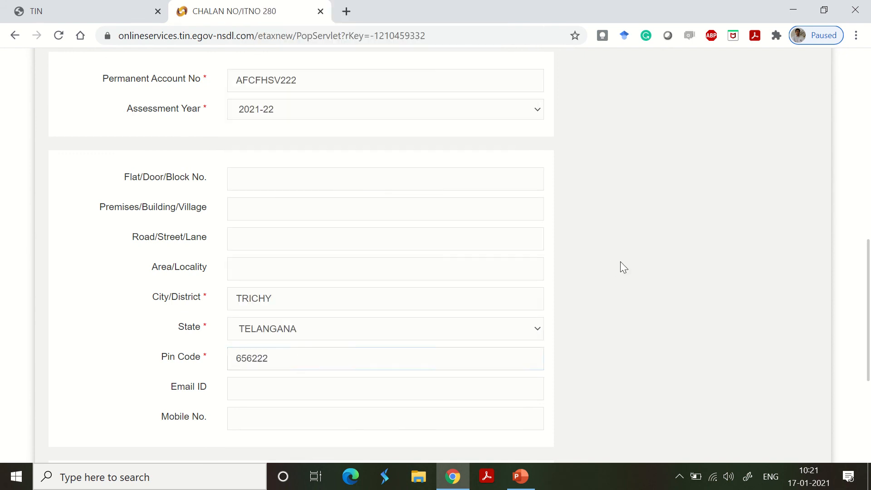
pyautogui.scroll(-3, 611, 261)
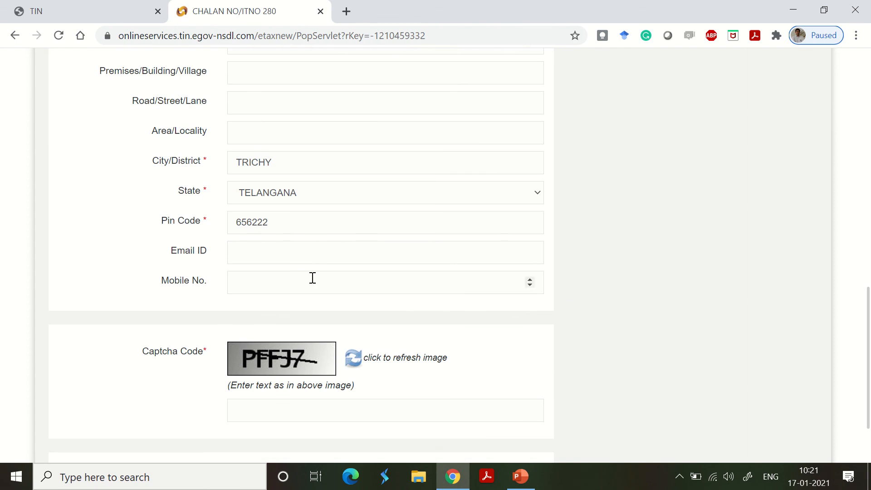
# - Enter the captcha code from the image, leaving the e-mail and mobile fields blank, and submit the challan form
pyautogui.scroll(-2, 331, 257)
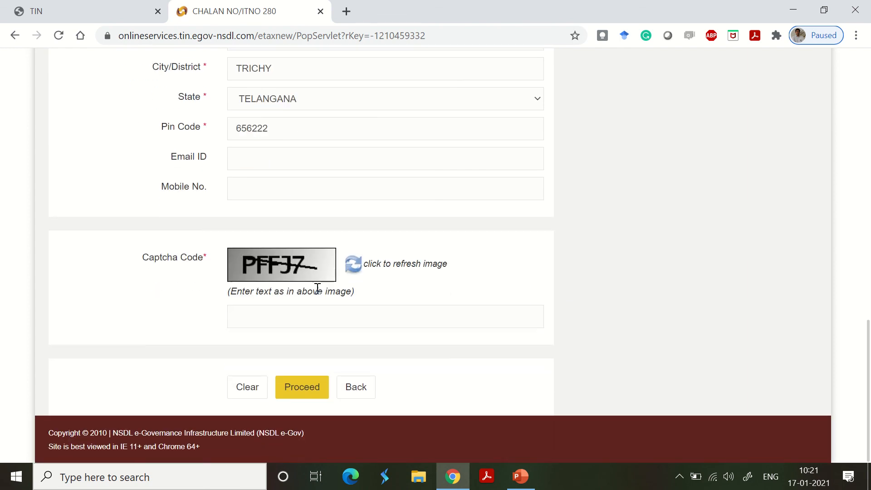
pyautogui.click(282, 314)
pyautogui.write('PFF')
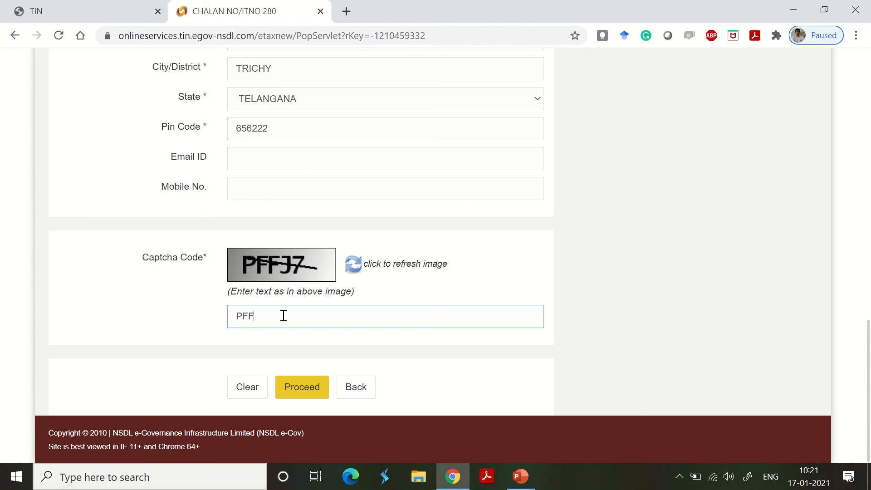
pyautogui.write('J6')
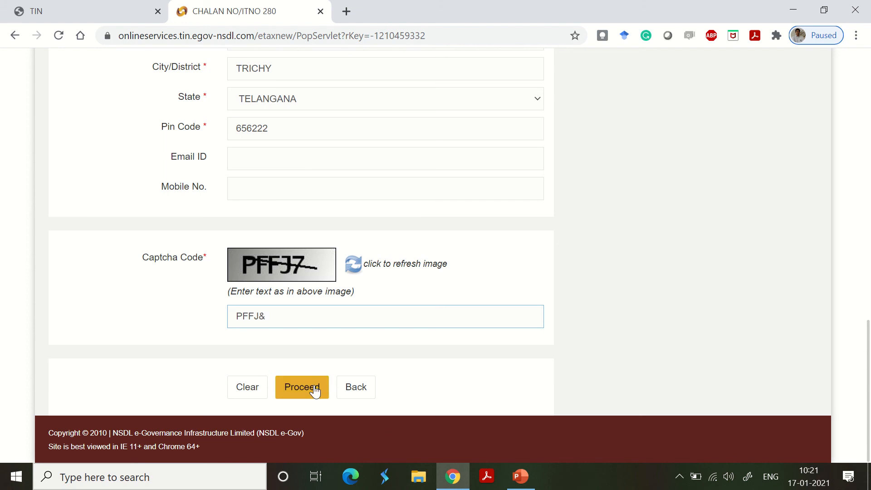
pyautogui.press('BackSpace')
pyautogui.write('7')
pyautogui.click(320, 390)
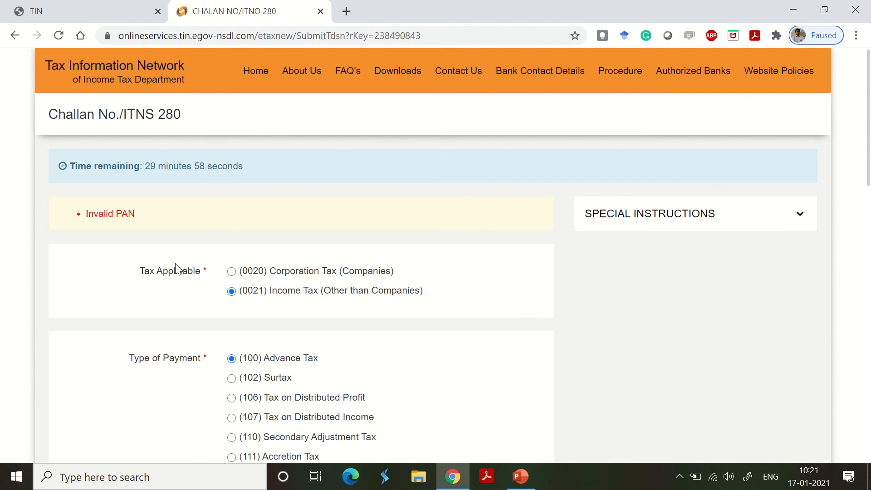
pyautogui.scroll(-6, 354, 286)
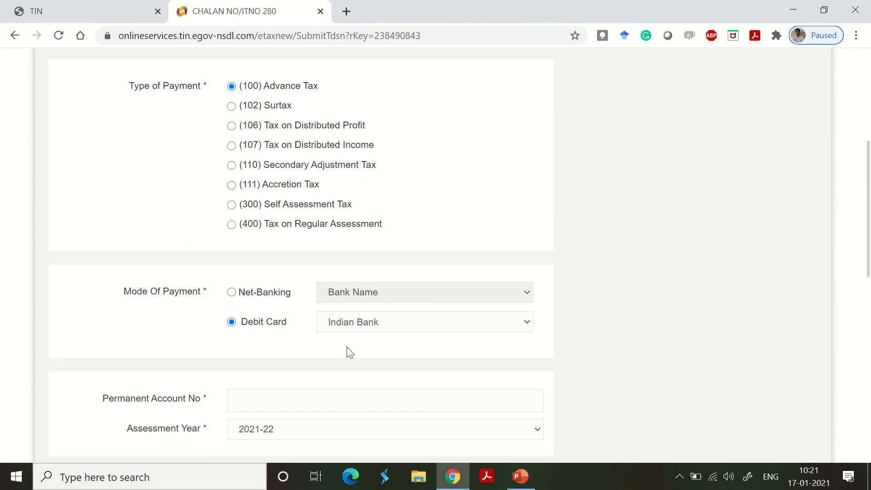
pyautogui.scroll(2, 346, 352)
pyautogui.scroll(5, 287, 303)
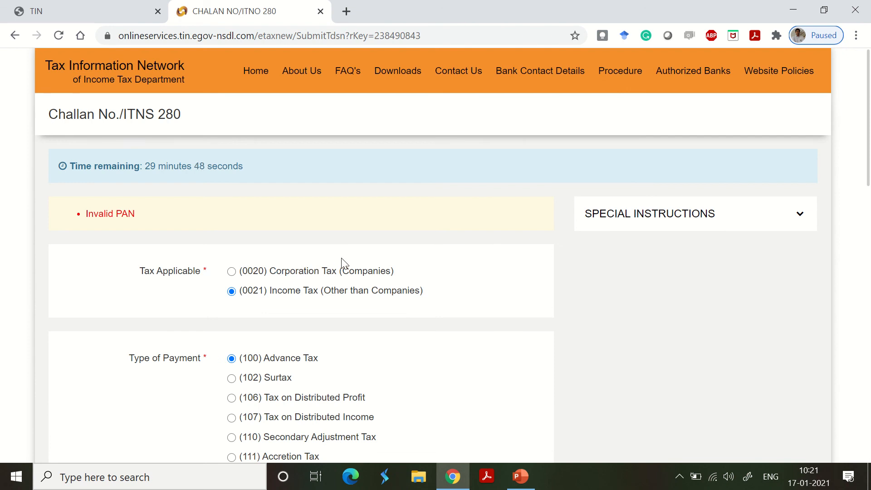
pyautogui.scroll(-9, 350, 254)
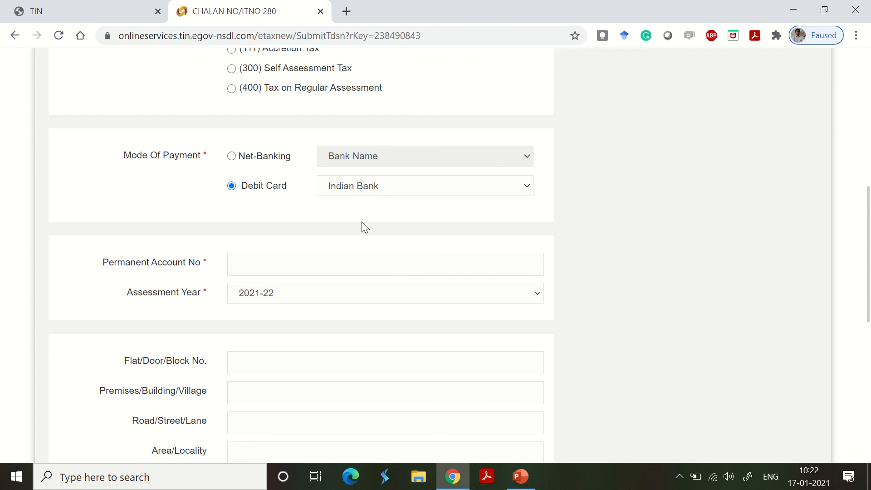
pyautogui.moveTo(330, 1)
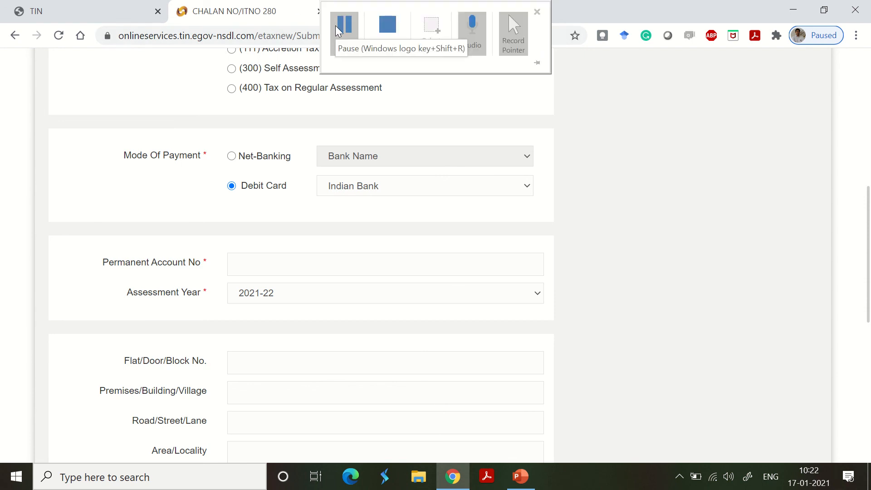
pyautogui.click(344, 32)
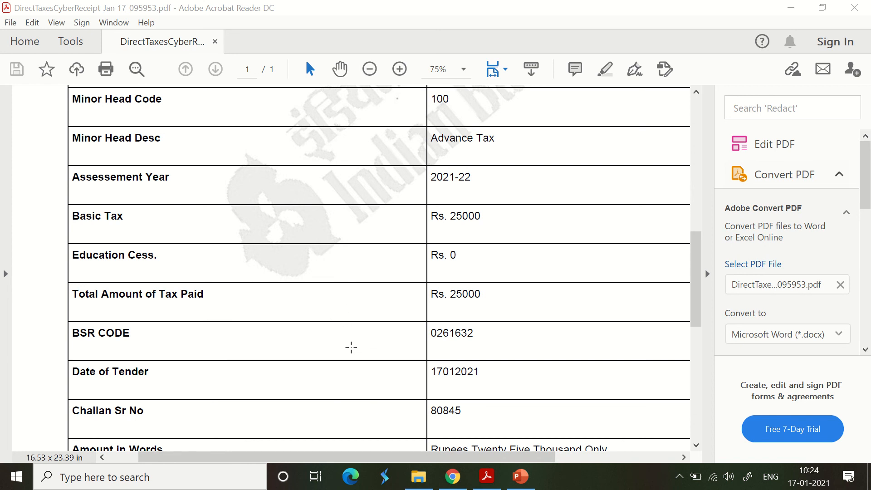
# - Switch from the PDF receipt to Chrome and bring up the Tax Information Network home page
pyautogui.click(452, 474)
pyautogui.click(37, 11)
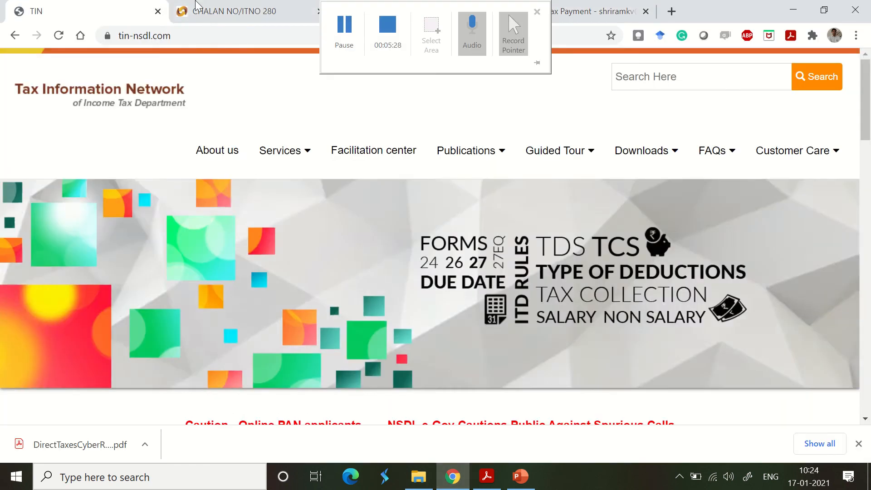
pyautogui.click(234, 11)
pyautogui.click(97, 10)
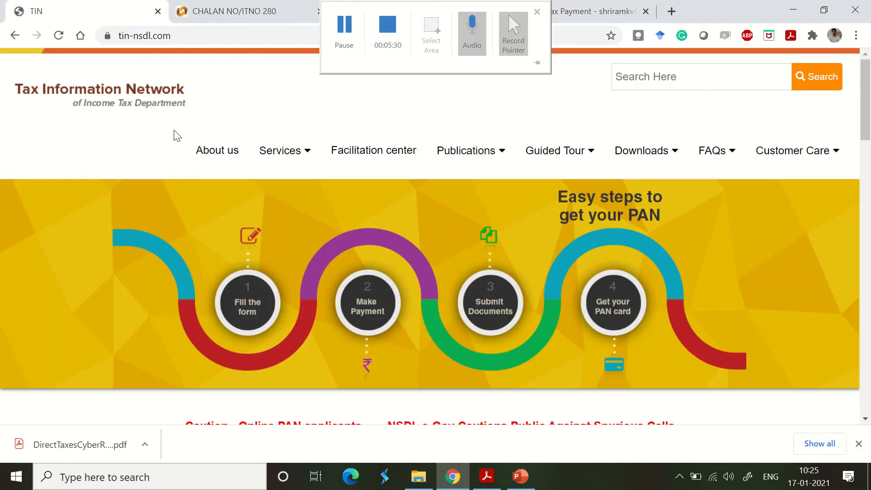